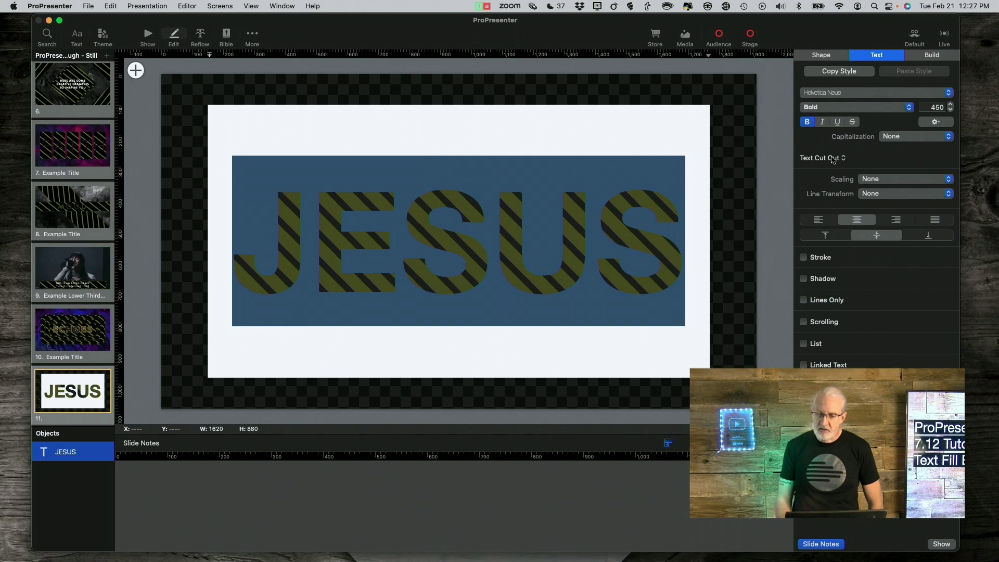
Switch the fill of the selected JESUS text to Text Color, followed by Text Gradient, and deselect the text to view it.
{"action": "left_click", "coordinate": [838, 158]}
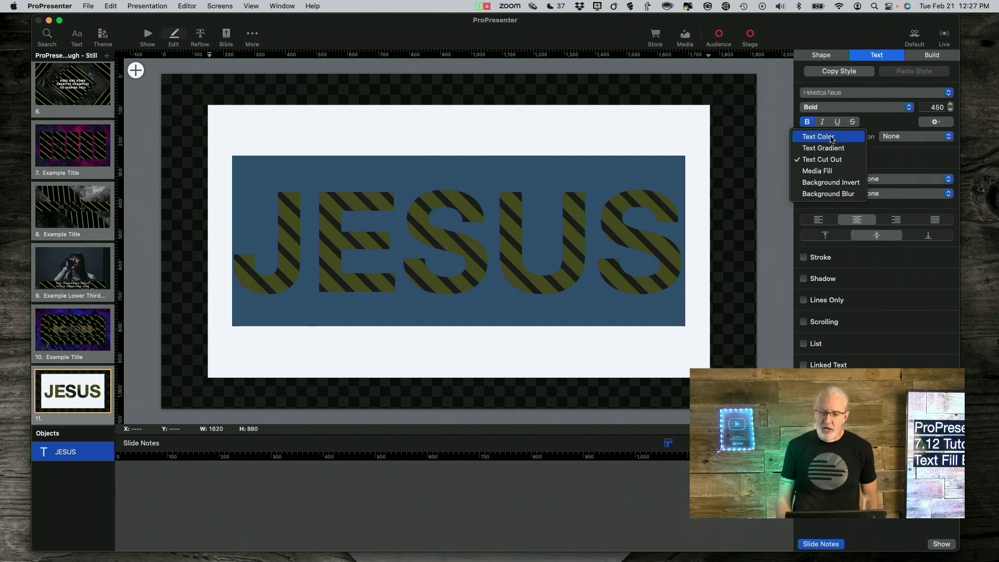
{"action": "left_click", "coordinate": [831, 138]}
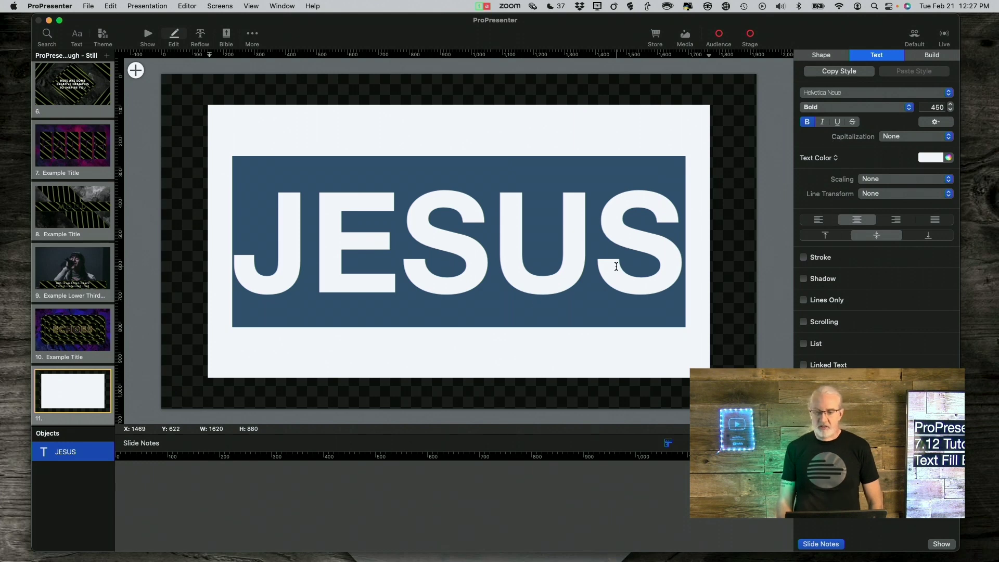
{"action": "left_click", "coordinate": [834, 159]}
{"action": "left_click", "coordinate": [831, 171]}
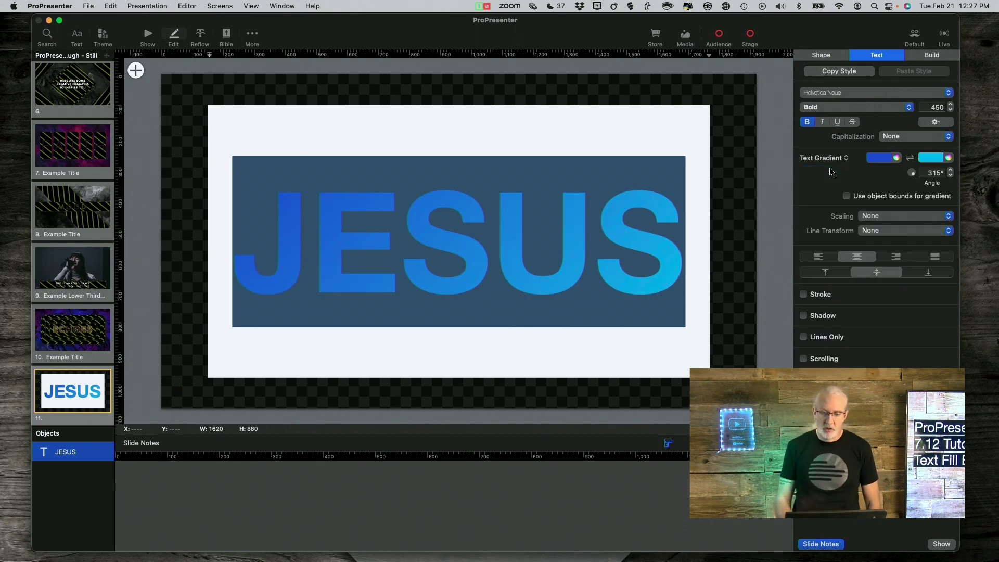
{"action": "left_click", "coordinate": [776, 217]}
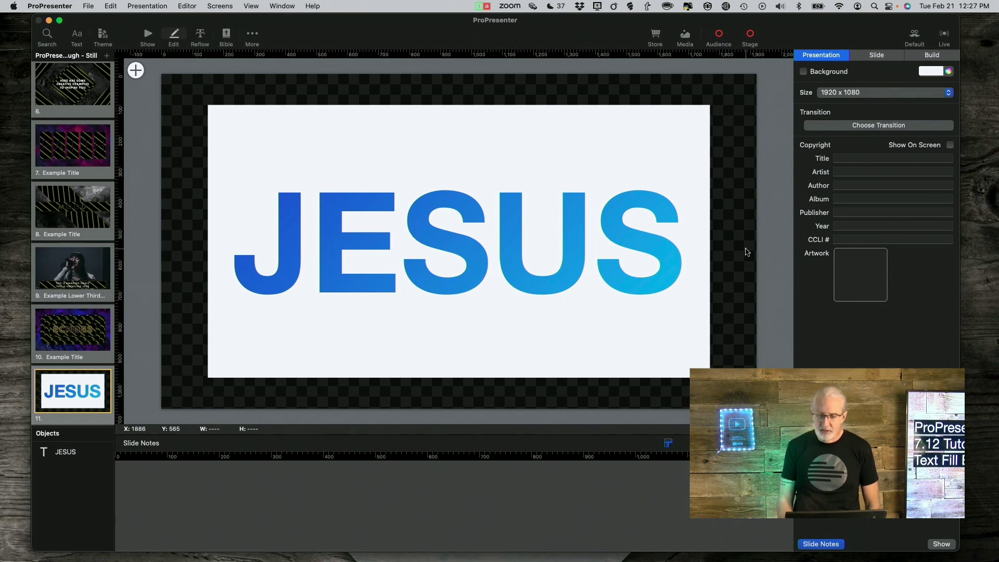
Select the whole word JESUS on the slide and change its fill to Text Cut Out.
{"action": "left_click", "coordinate": [572, 246]}
{"action": "left_click", "coordinate": [573, 245]}
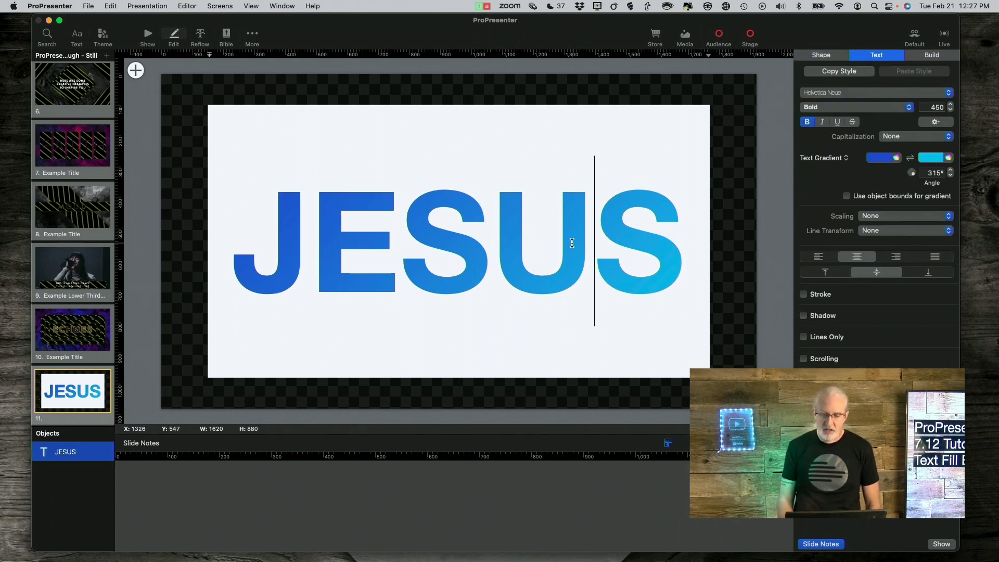
{"action": "left_click_drag", "start_coordinate": [682, 268], "coordinate": [232, 252]}
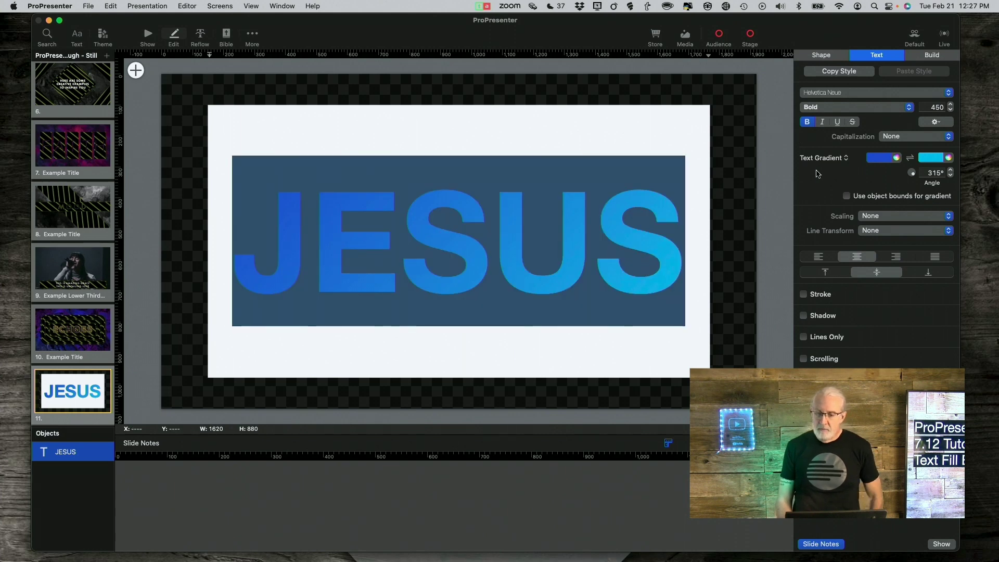
{"action": "left_click", "coordinate": [842, 158]}
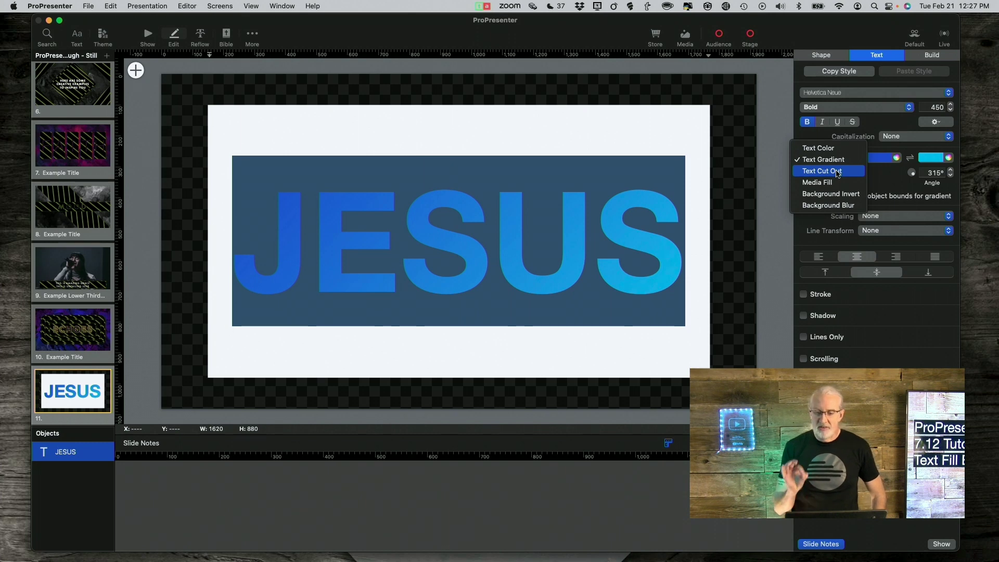
{"action": "left_click", "coordinate": [836, 171]}
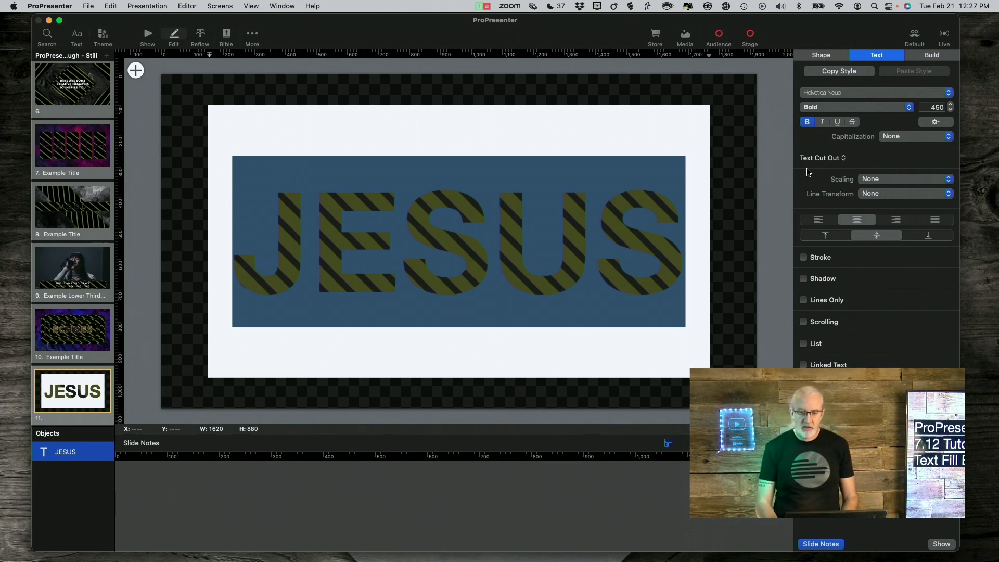
Apply a Media Fill to the JESUS text using the existing copy of Rocky Springs Hillside - Slow - HD 1080.mp4, and preview the slide on the output.
{"action": "left_click", "coordinate": [843, 159]}
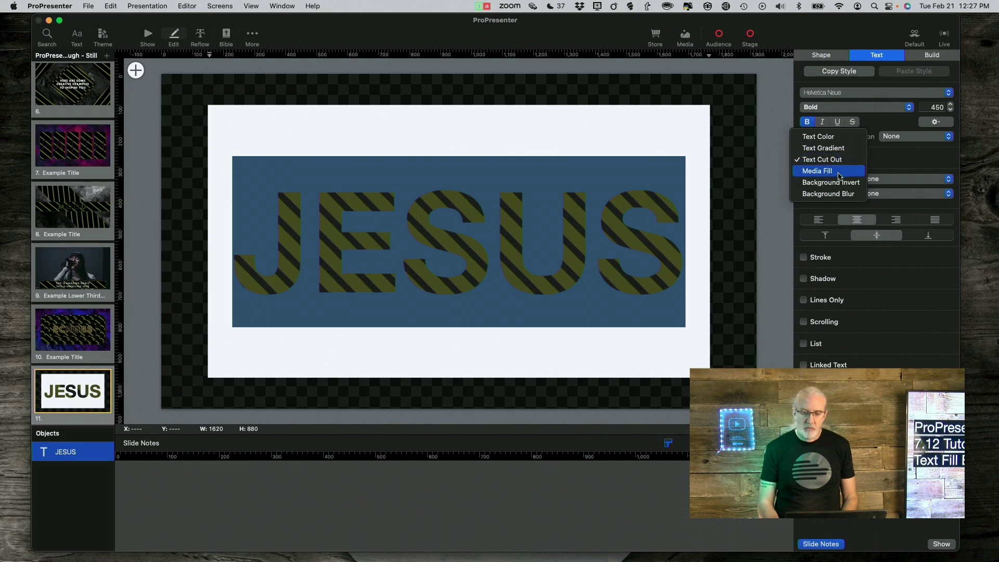
{"action": "left_click", "coordinate": [838, 172]}
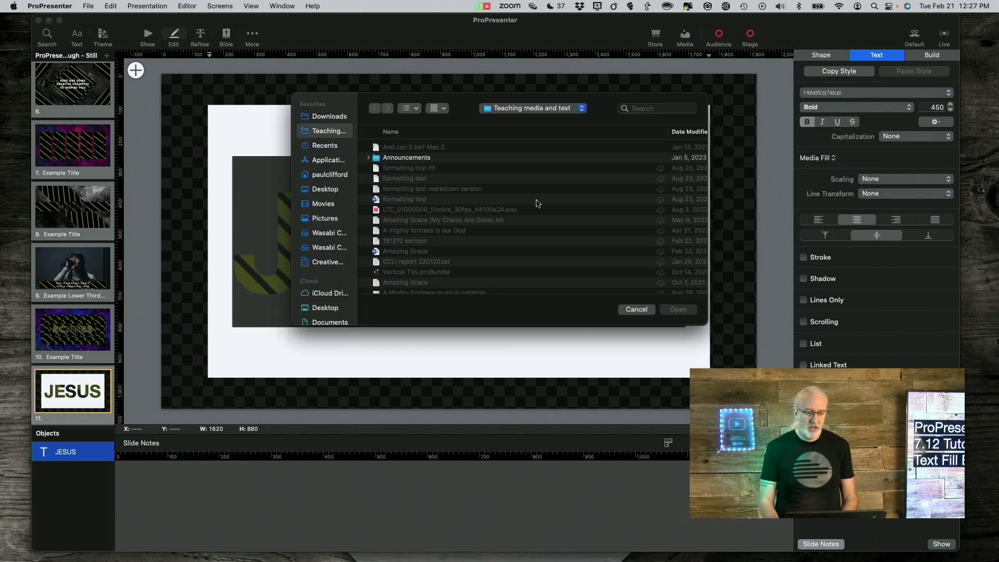
{"action": "scroll", "coordinate": [323, 240], "scroll_direction": "down", "scroll_amount": 3}
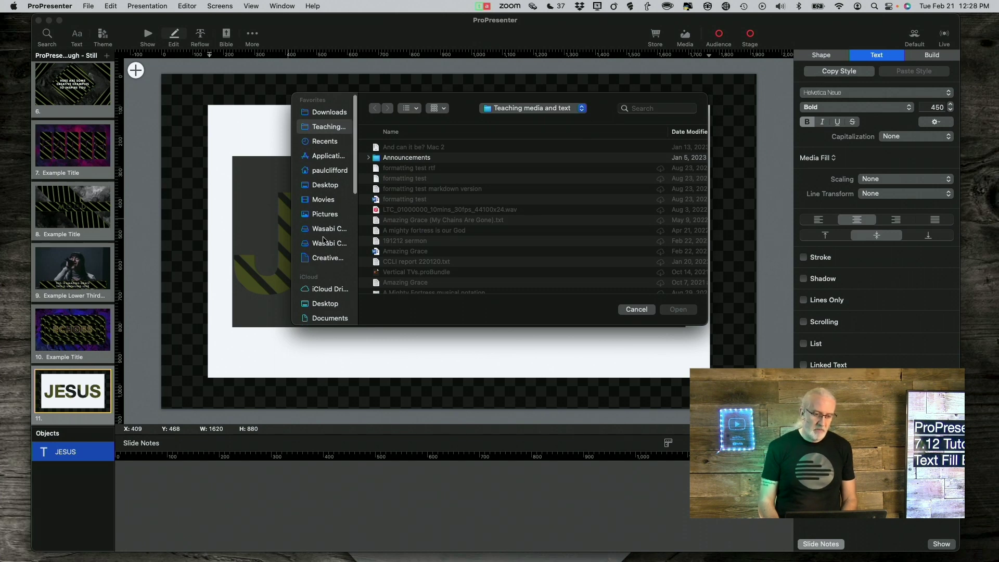
{"action": "scroll", "coordinate": [323, 240], "scroll_direction": "down", "scroll_amount": 6}
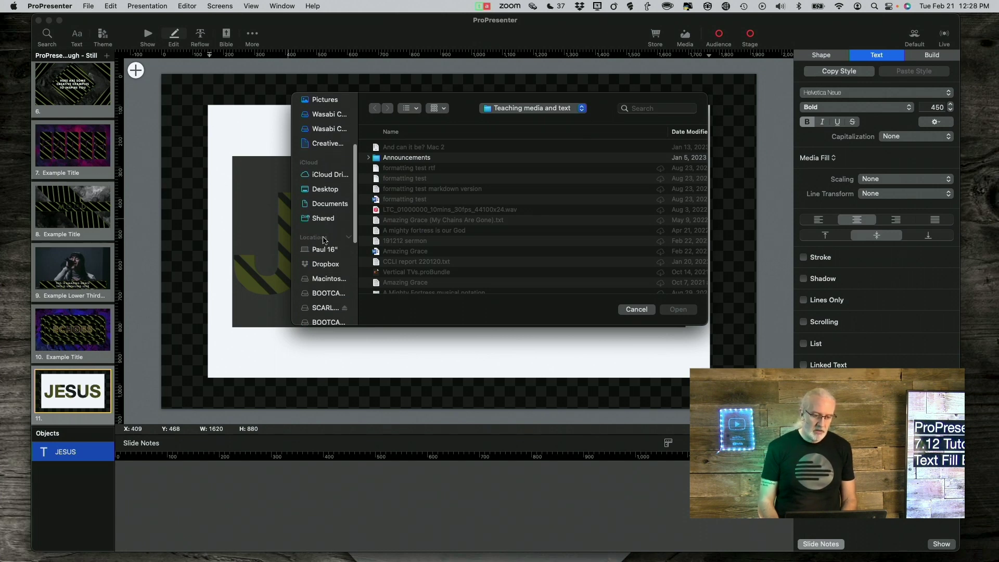
{"action": "scroll", "coordinate": [323, 240], "scroll_direction": "up", "scroll_amount": 9}
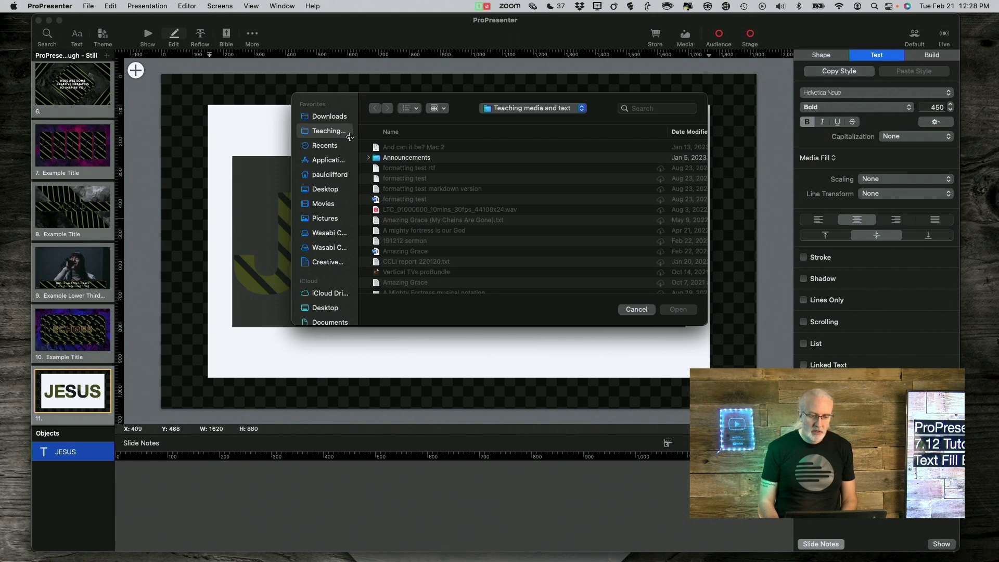
{"action": "scroll", "coordinate": [431, 160], "scroll_direction": "down", "scroll_amount": 5}
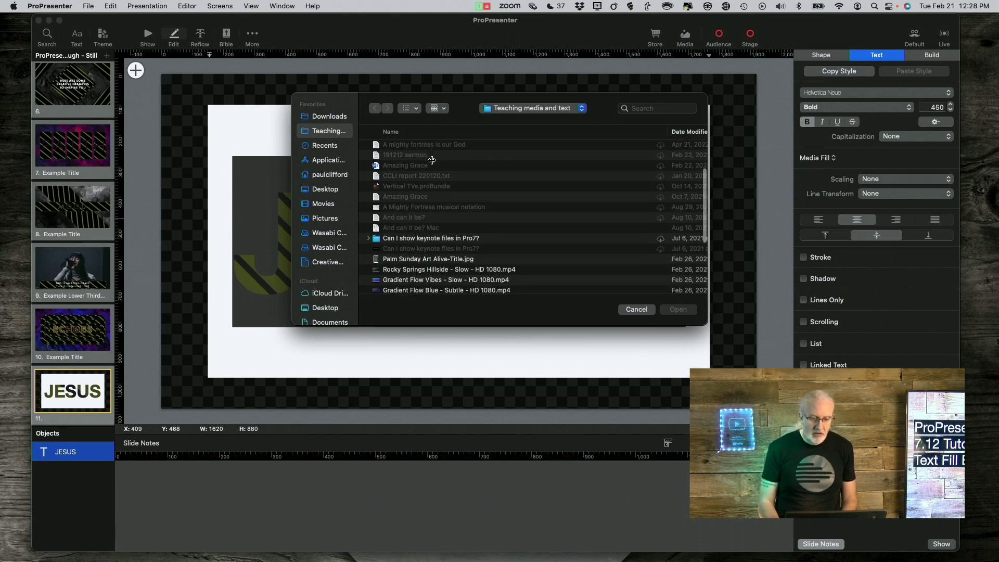
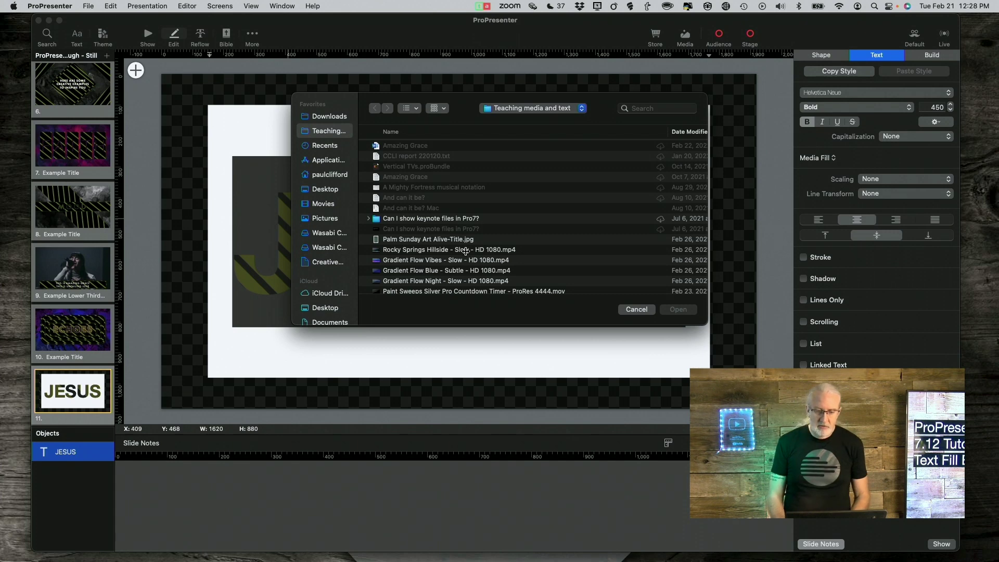
{"action": "left_click", "coordinate": [463, 250]}
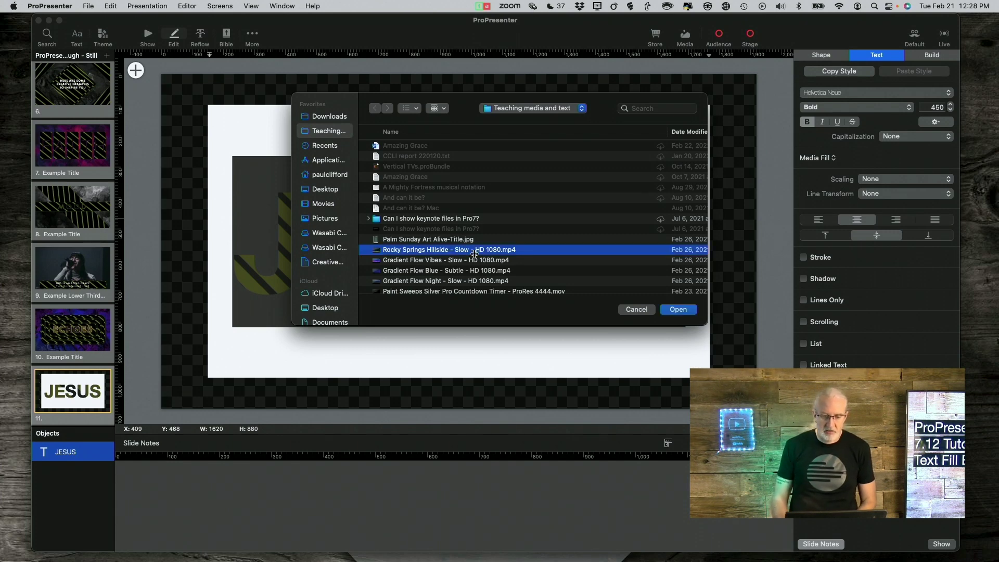
{"action": "left_click", "coordinate": [675, 309]}
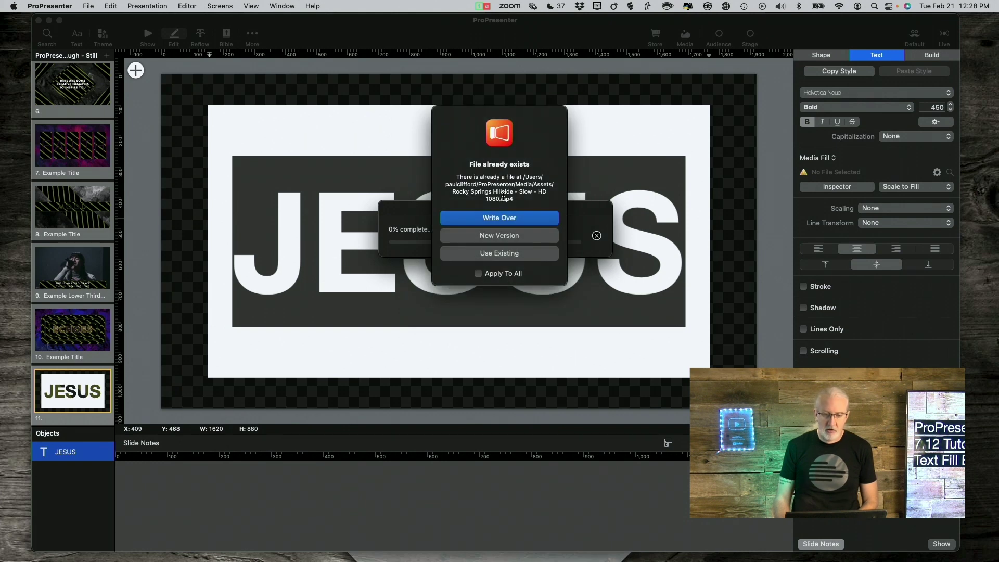
{"action": "left_click", "coordinate": [488, 253]}
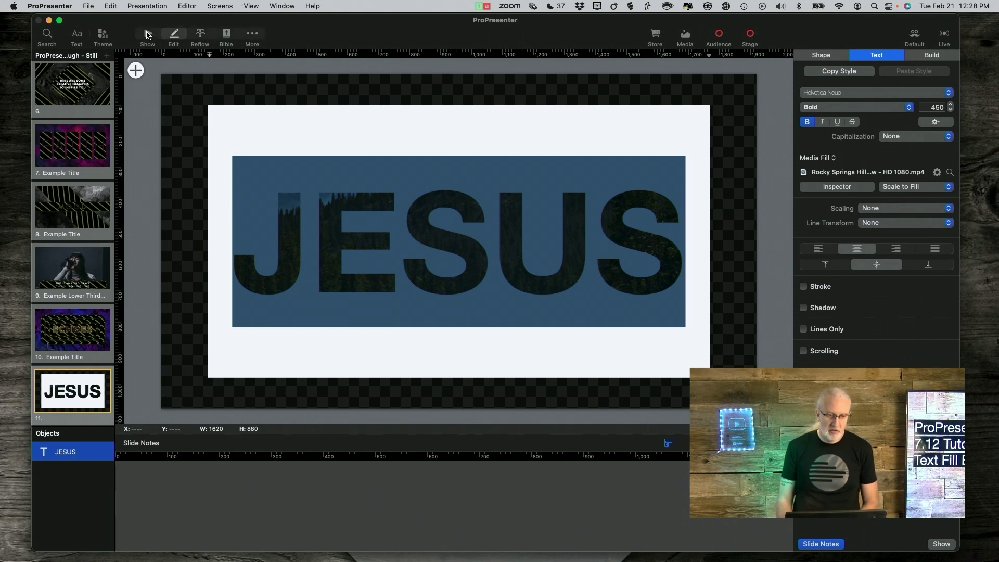
{"action": "left_click", "coordinate": [942, 544]}
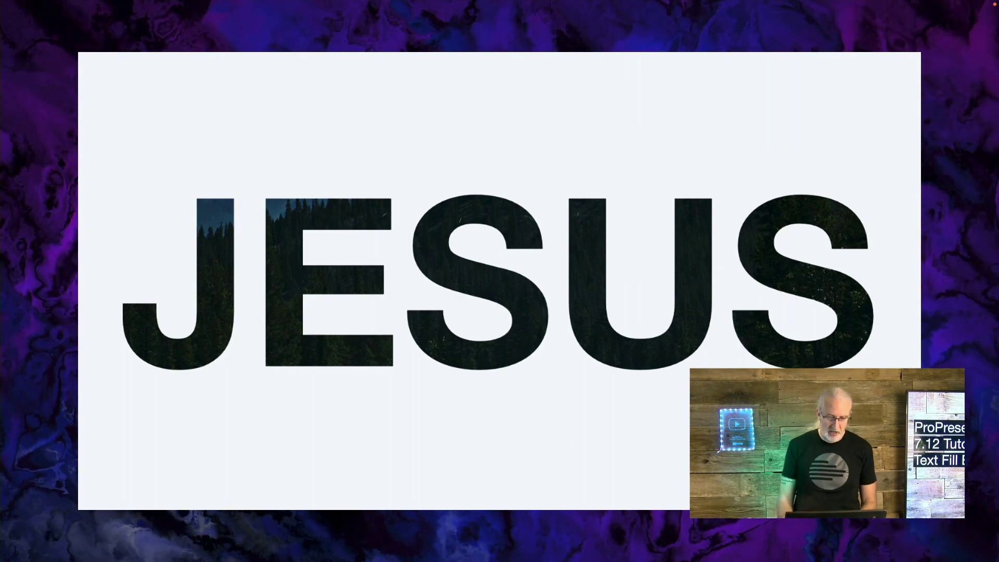
{"action": "key", "text": "Escape"}
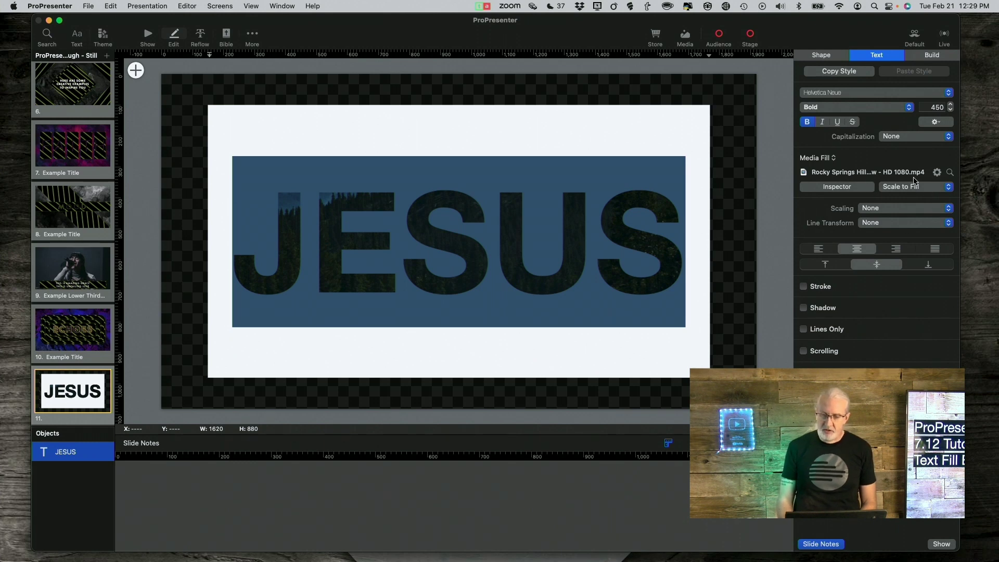
Add the Color Invert effect to the media filling the JESUS text.
{"action": "left_click", "coordinate": [851, 187]}
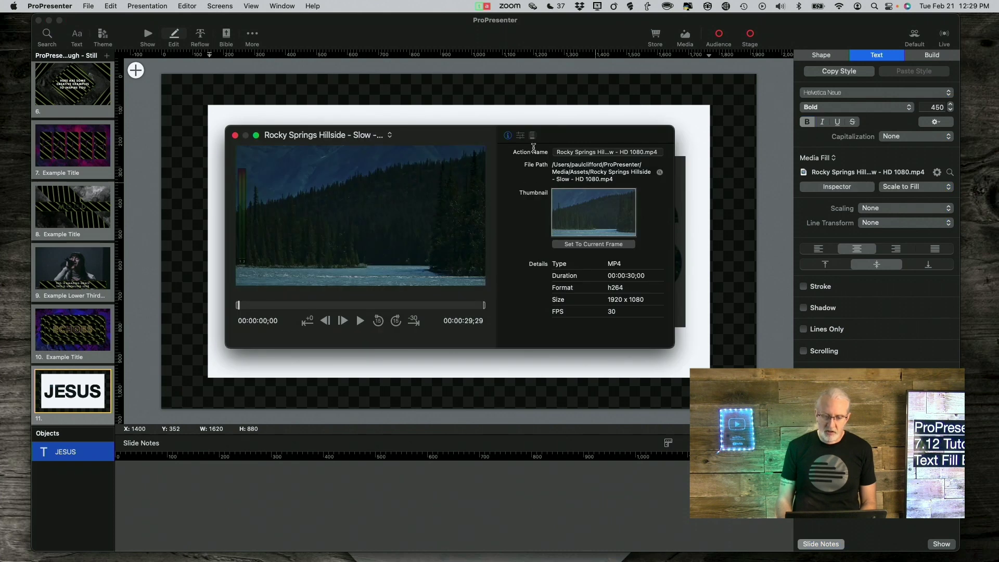
{"action": "left_click", "coordinate": [533, 136]}
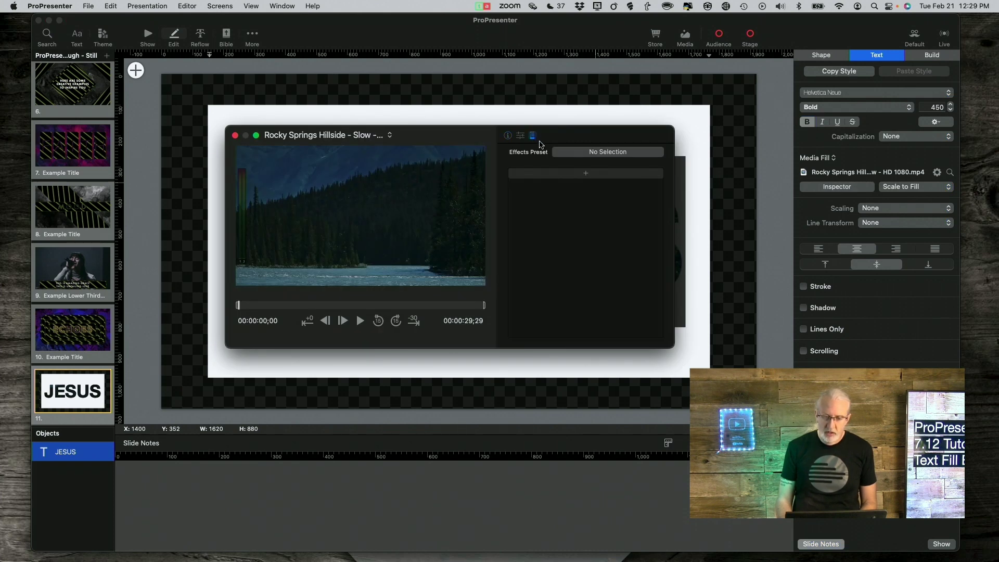
{"action": "left_click", "coordinate": [578, 174]}
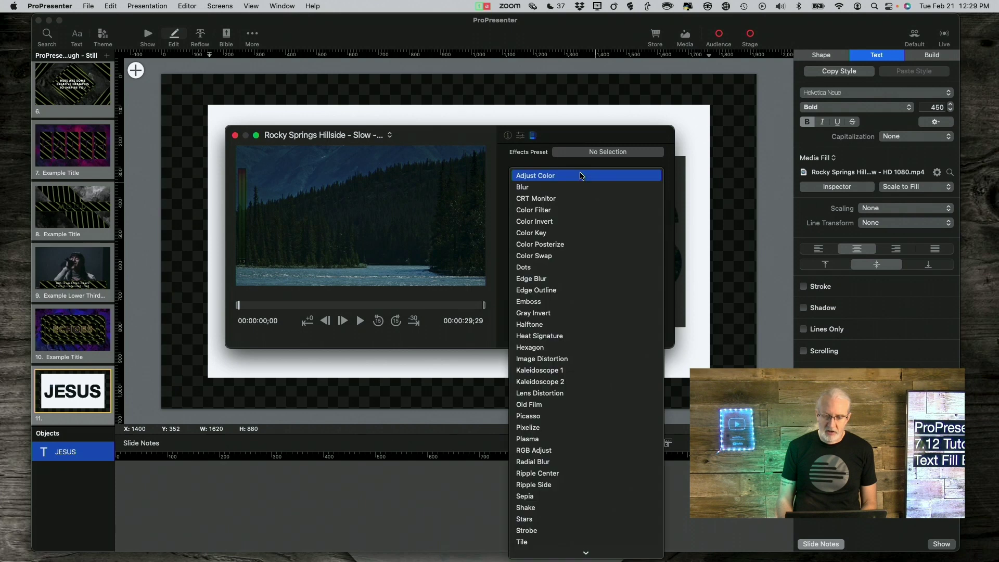
{"action": "left_click", "coordinate": [566, 224]}
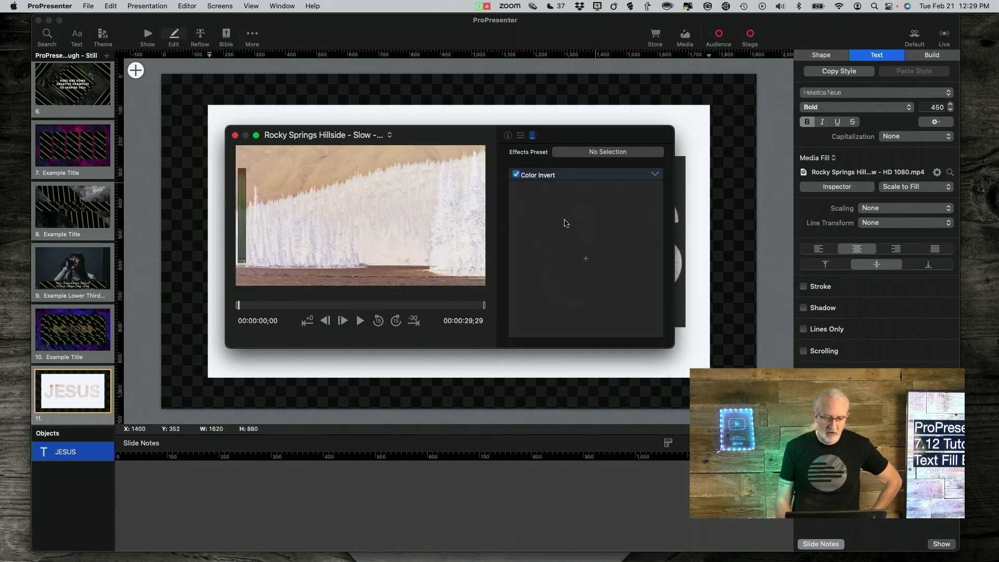
{"action": "left_click", "coordinate": [235, 136]}
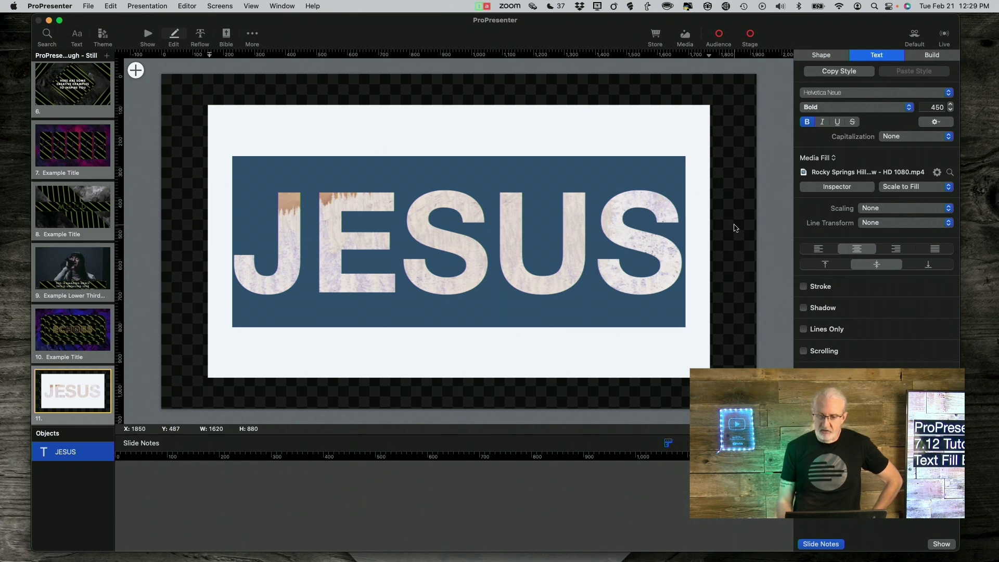
Change the JESUS text fill to Background Invert and show the slide on the output.
{"action": "left_click", "coordinate": [832, 159]}
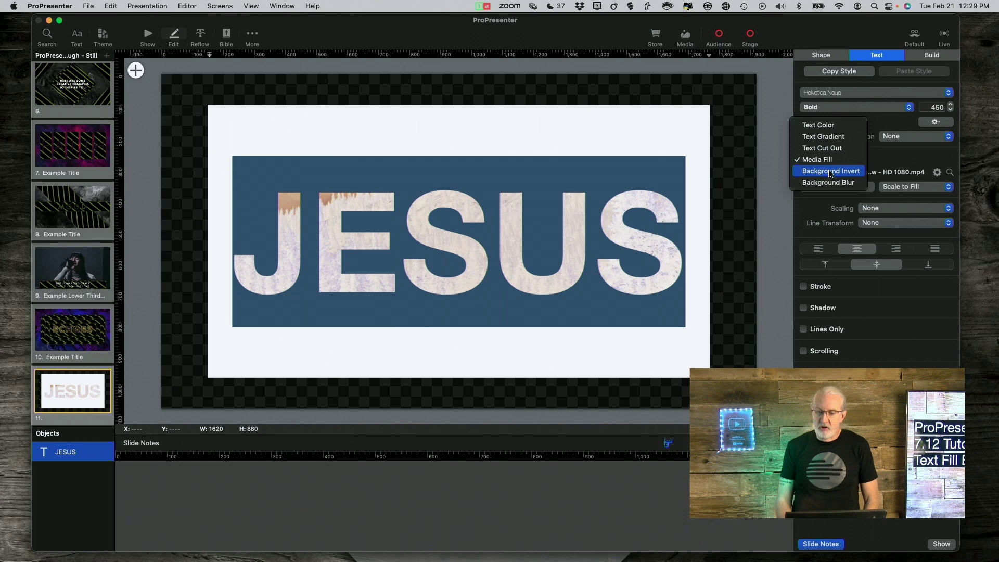
{"action": "left_click", "coordinate": [830, 171]}
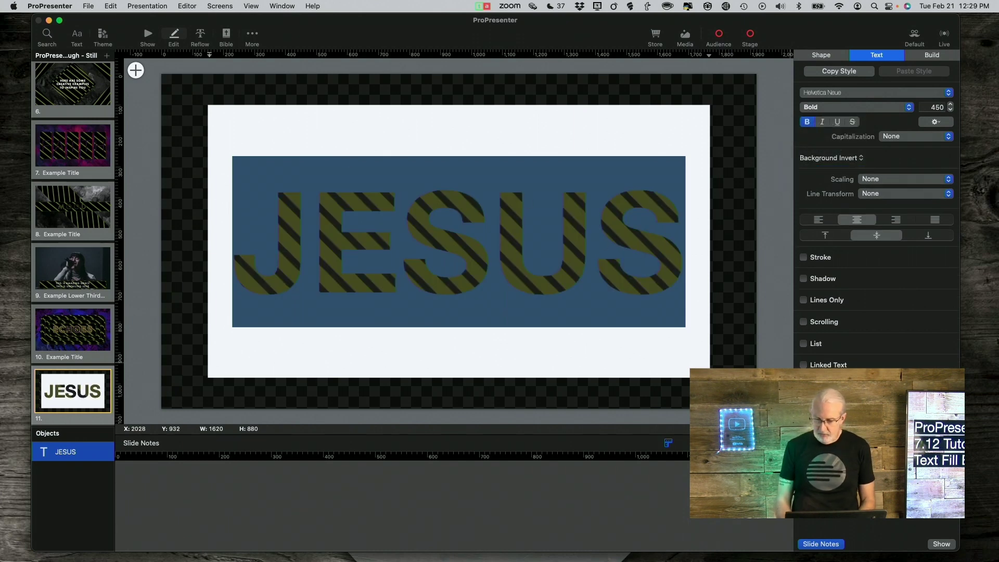
{"action": "left_click", "coordinate": [938, 544]}
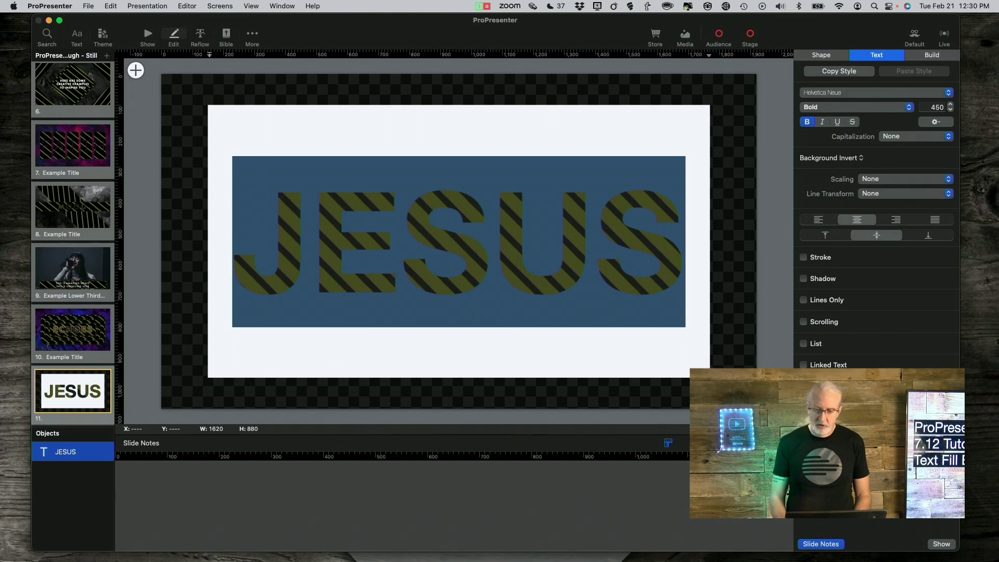
Change the JESUS text fill to Background Blur with saturation at minimum, and preview the slide on the output.
{"action": "left_click", "coordinate": [858, 159]}
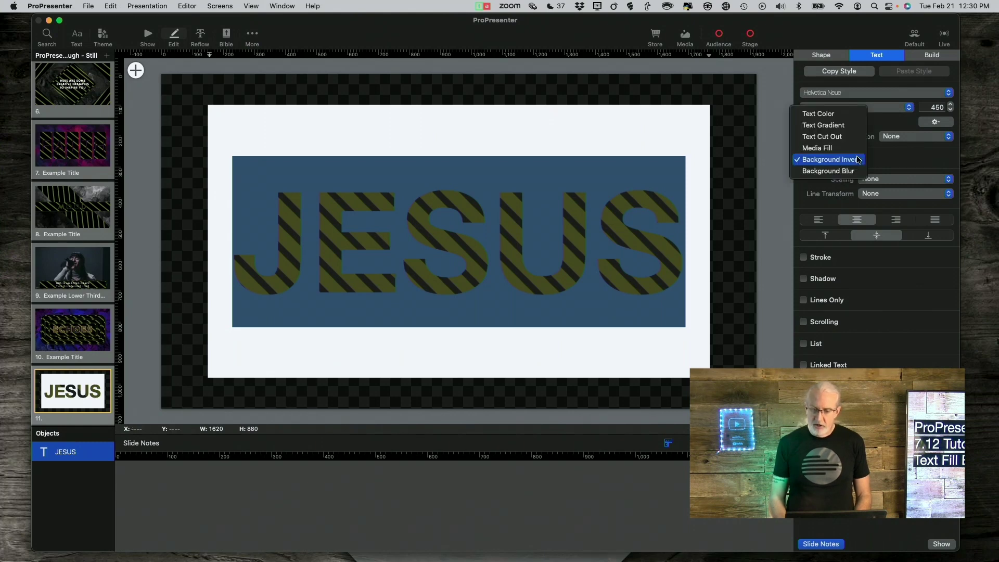
{"action": "left_click", "coordinate": [849, 172]}
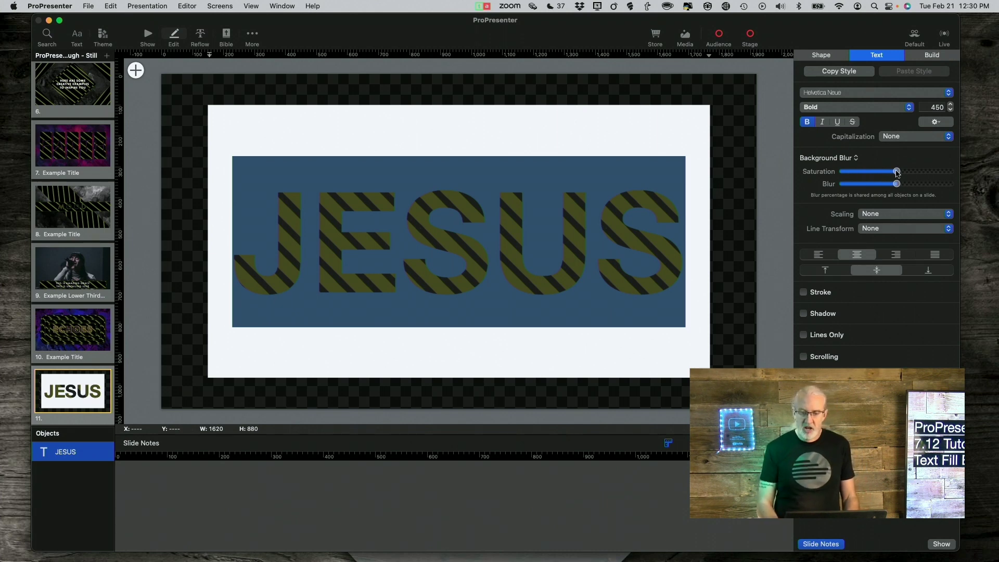
{"action": "left_click_drag", "start_coordinate": [896, 173], "coordinate": [841, 181]}
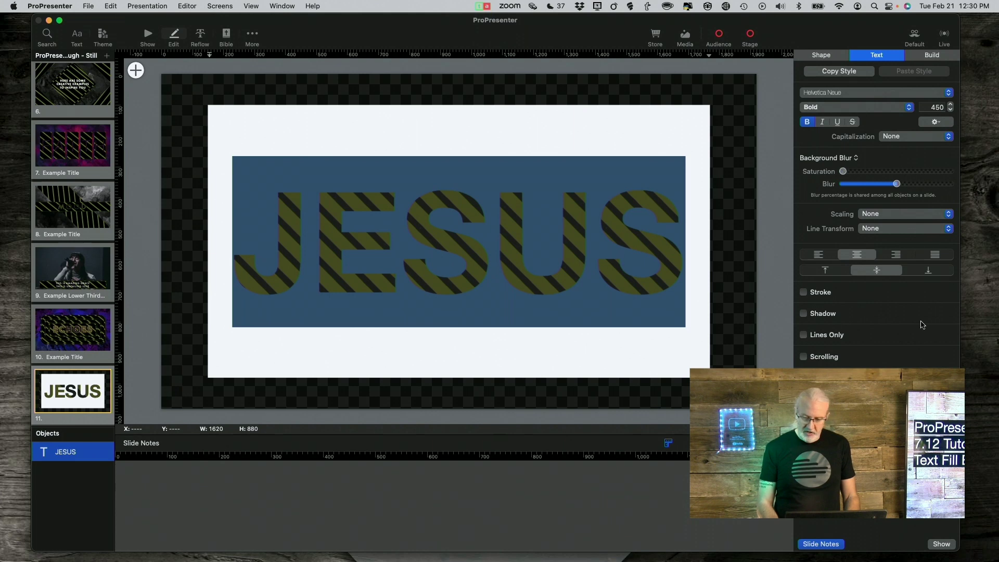
{"action": "left_click", "coordinate": [947, 546]}
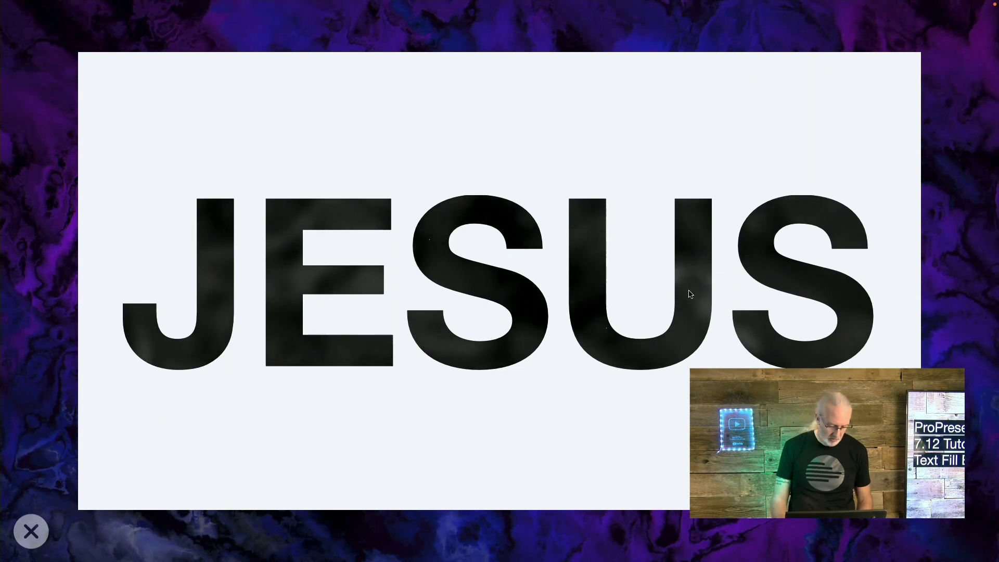
{"action": "key", "text": "Escape"}
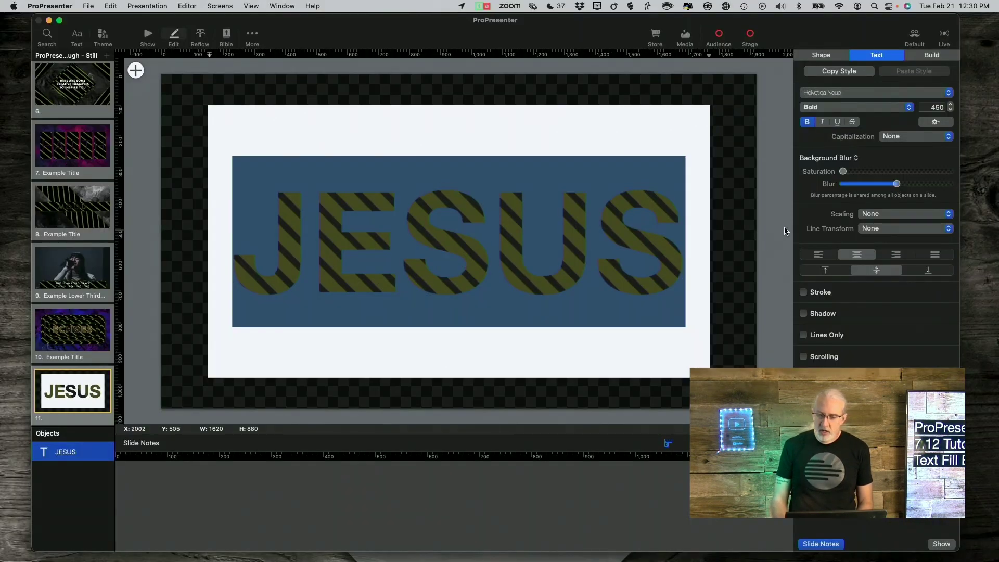
Raise the Background Blur saturation to maximum and show the slide on the output.
{"action": "left_click_drag", "start_coordinate": [844, 171], "coordinate": [979, 181]}
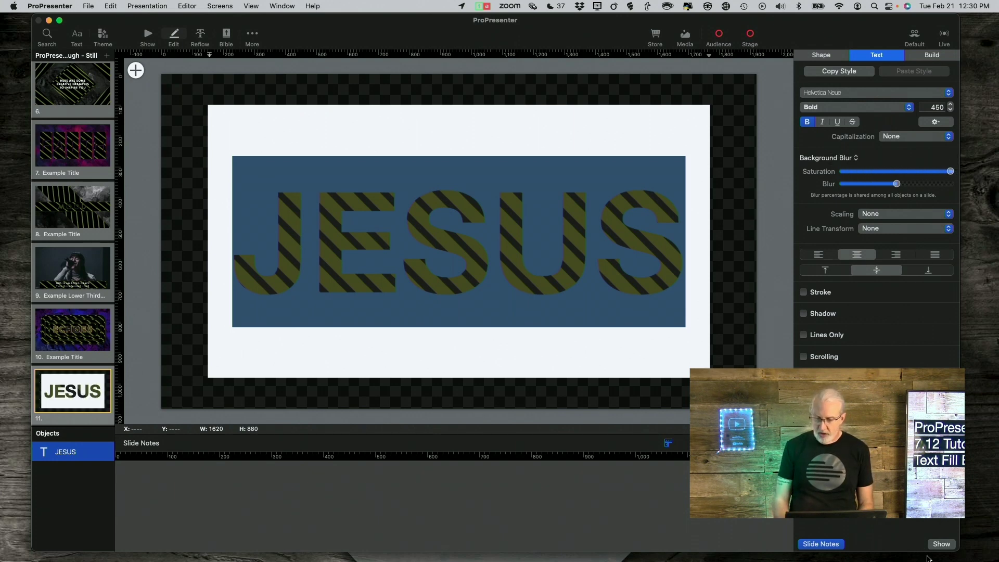
{"action": "left_click", "coordinate": [944, 543]}
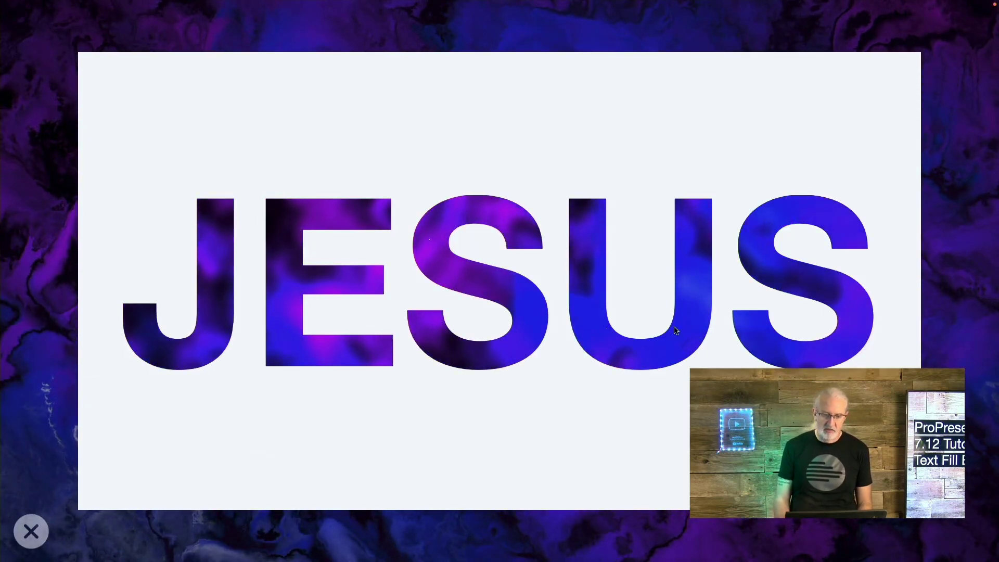
Lower the JESUS text's Background Blur amount to minimum and show the slide on the output.
{"action": "key", "text": "Escape"}
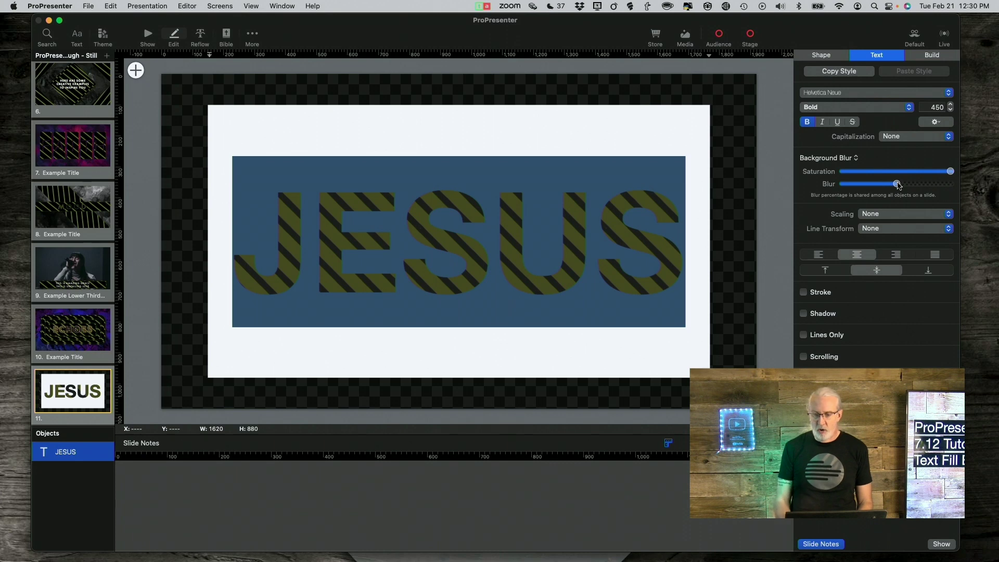
{"action": "left_click_drag", "start_coordinate": [898, 184], "coordinate": [825, 190]}
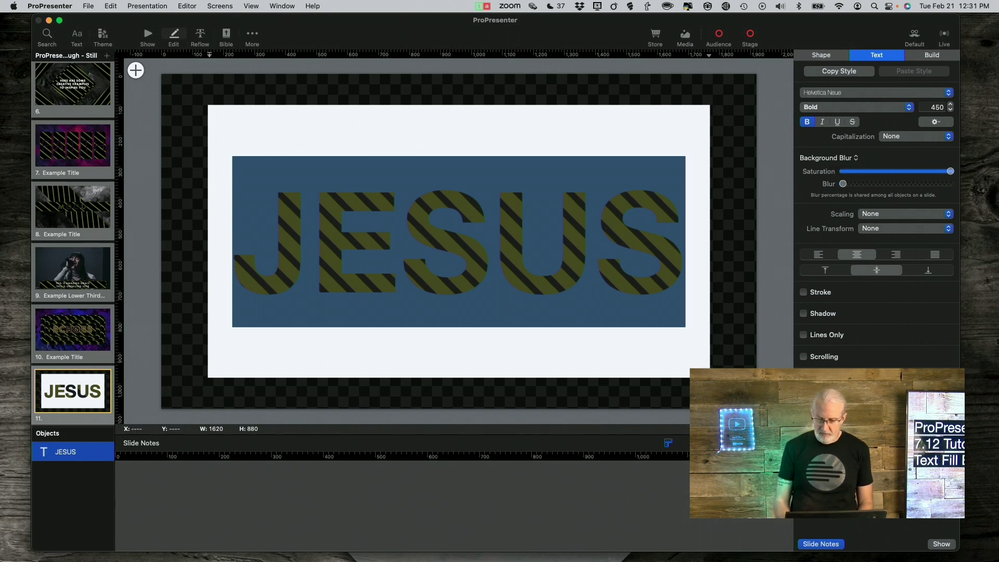
{"action": "left_click", "coordinate": [948, 545]}
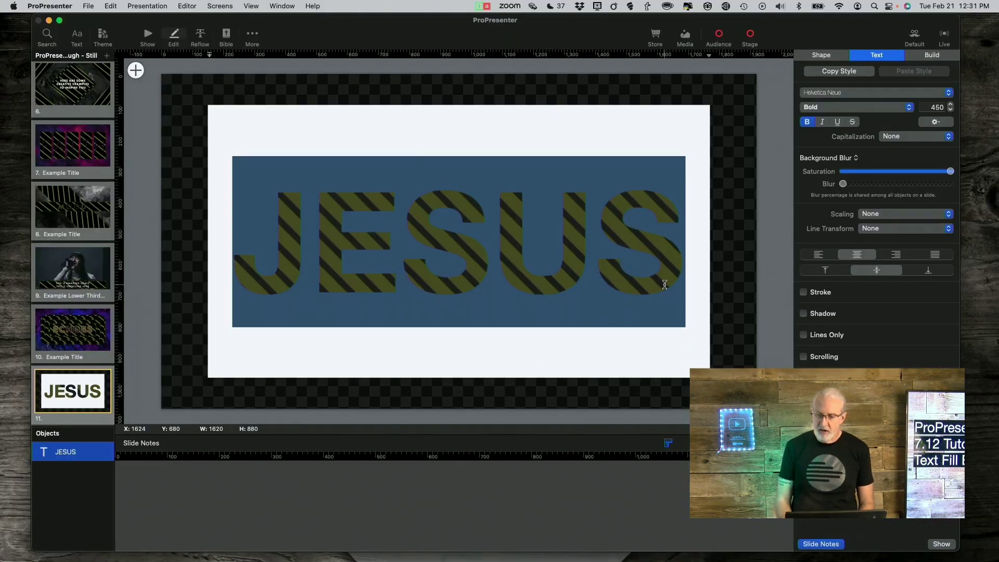
Raise the JESUS text's Background Blur amount to maximum and show the slide on the output.
{"action": "left_click_drag", "start_coordinate": [843, 185], "coordinate": [985, 182]}
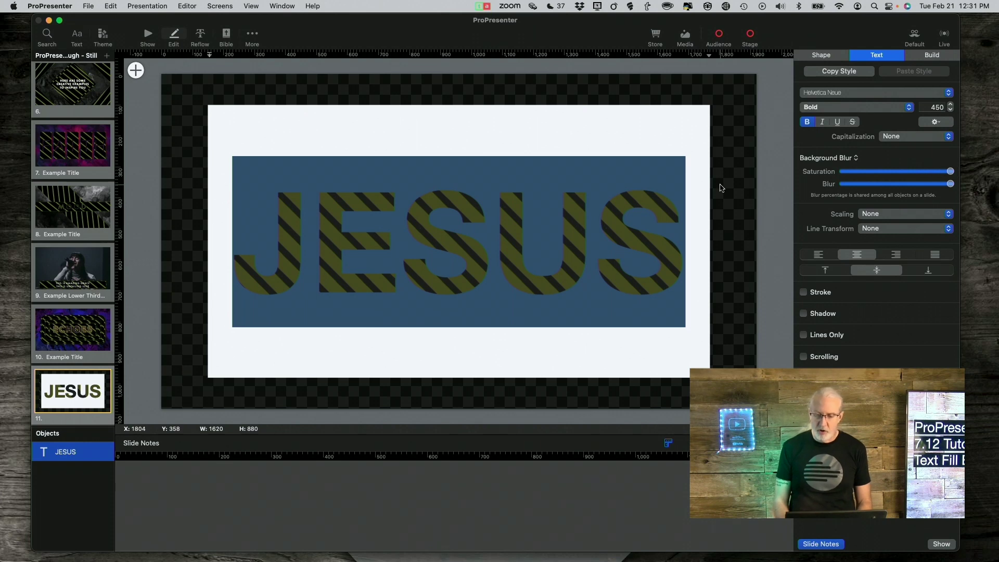
{"action": "left_click", "coordinate": [940, 544]}
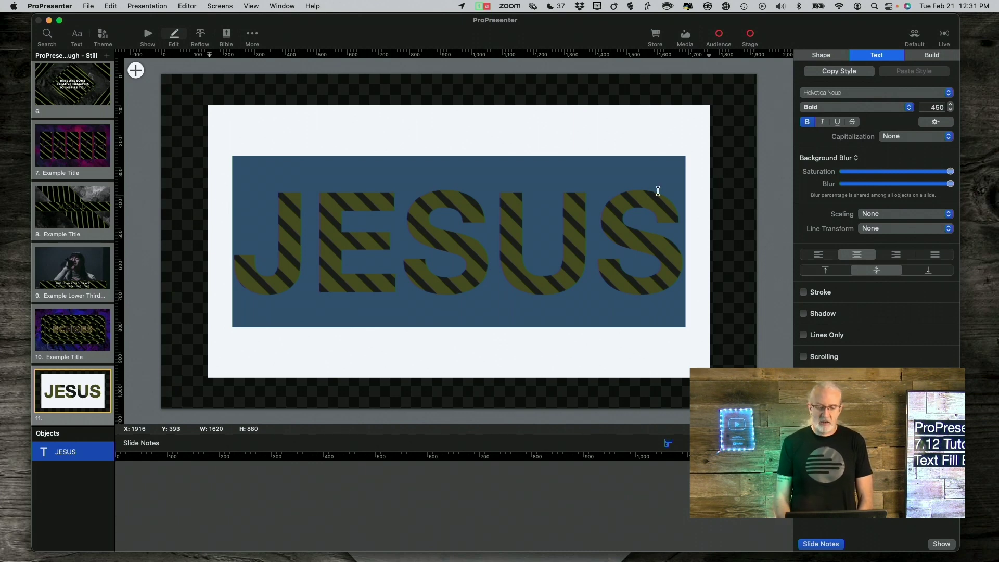
Open slide 12, with white JESUS text over a background-blur shape, and show it on the output.
{"action": "scroll", "coordinate": [57, 281], "scroll_direction": "down", "scroll_amount": 5}
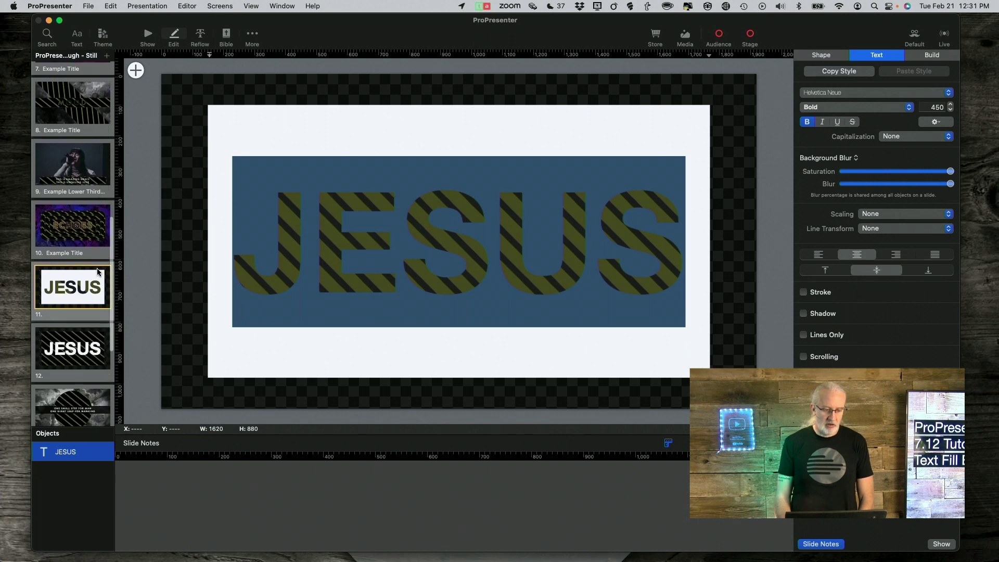
{"action": "left_click", "coordinate": [73, 335]}
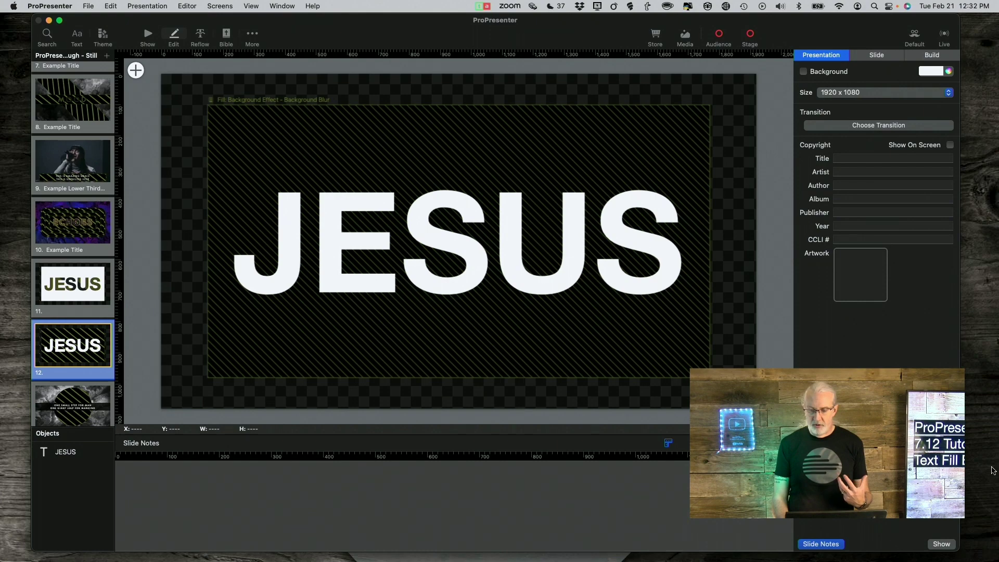
{"action": "left_click", "coordinate": [941, 544]}
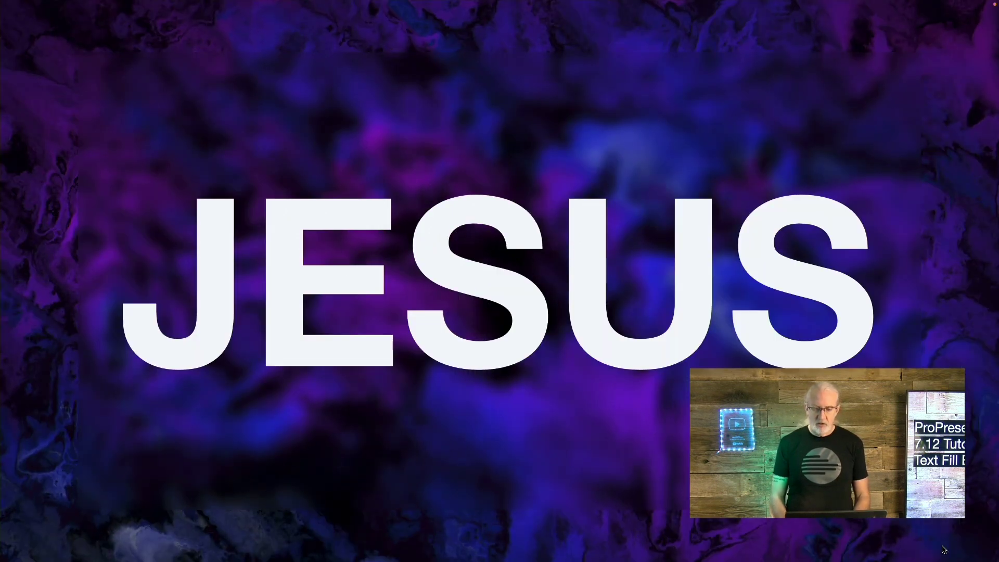